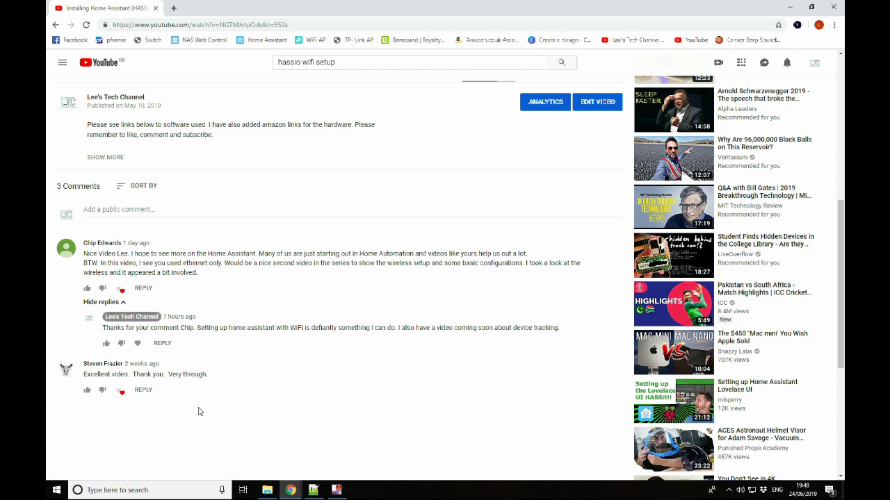
Scroll the YouTube tutorial page up and then back down
{"action": "scroll", "coordinate": [198, 411], "scroll_direction": "up", "scroll_amount": 5}
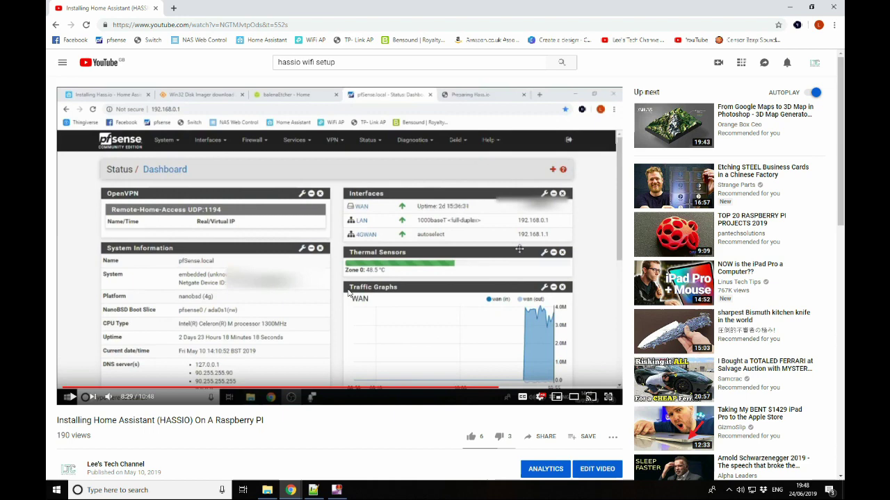
{"action": "scroll", "coordinate": [349, 293], "scroll_direction": "down", "scroll_amount": 3}
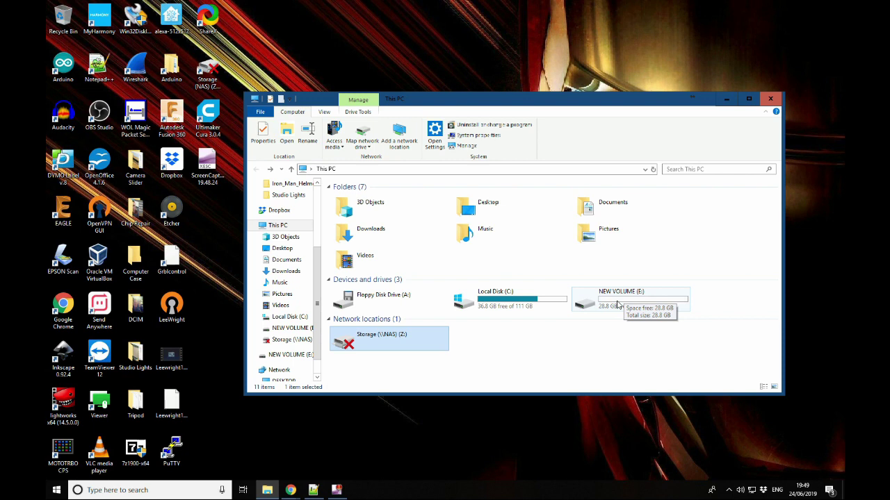
Create a new folder named 'network' on the NEW VOLUME (E:) drive
{"action": "double_click", "coordinate": [616, 304]}
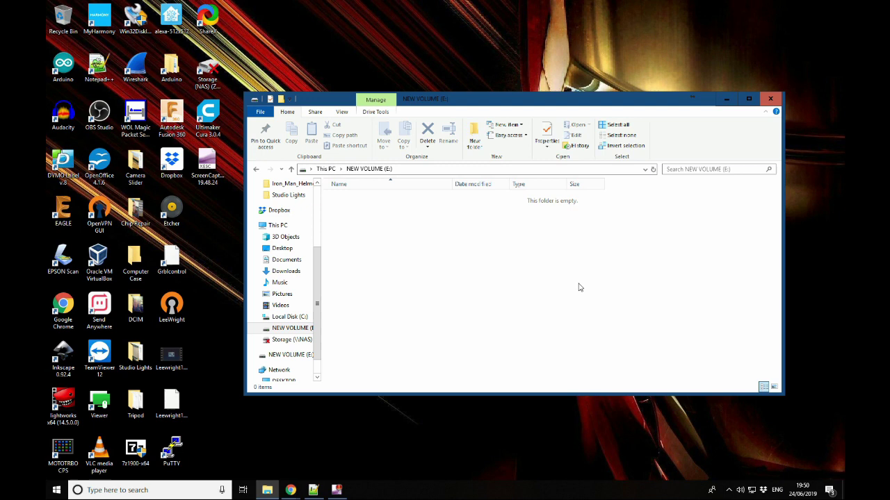
{"action": "right_click", "coordinate": [490, 262]}
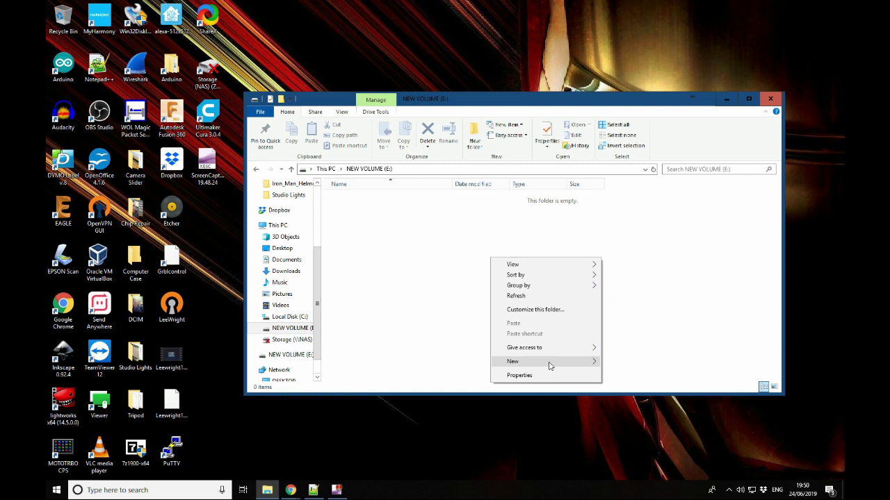
{"action": "left_click", "coordinate": [604, 362]}
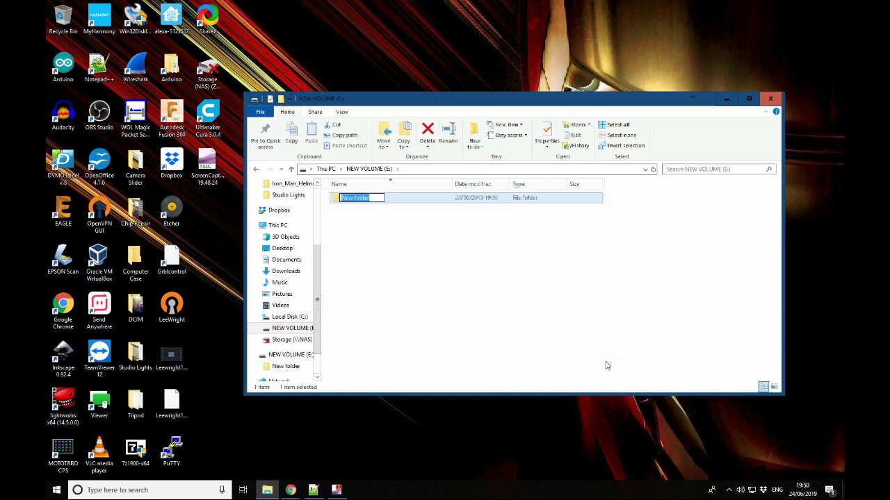
{"action": "type", "text": "network"}
{"action": "key", "text": "Return"}
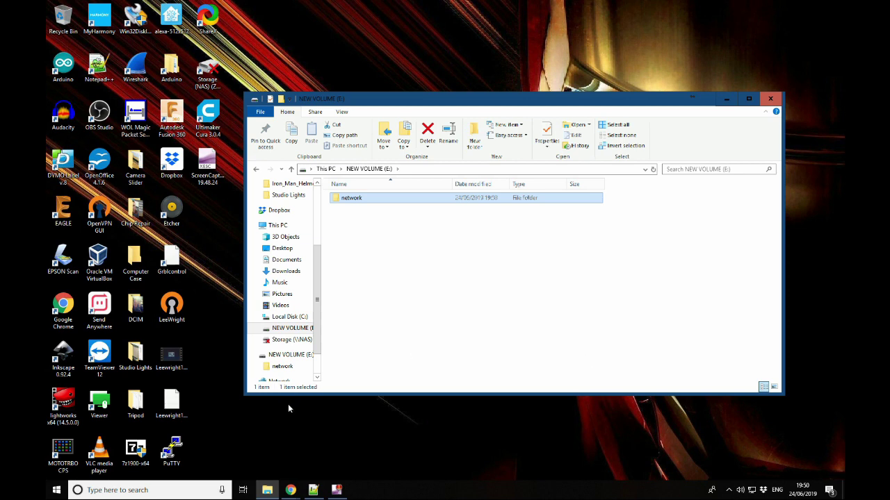
{"action": "mouse_move", "coordinate": [292, 490]}
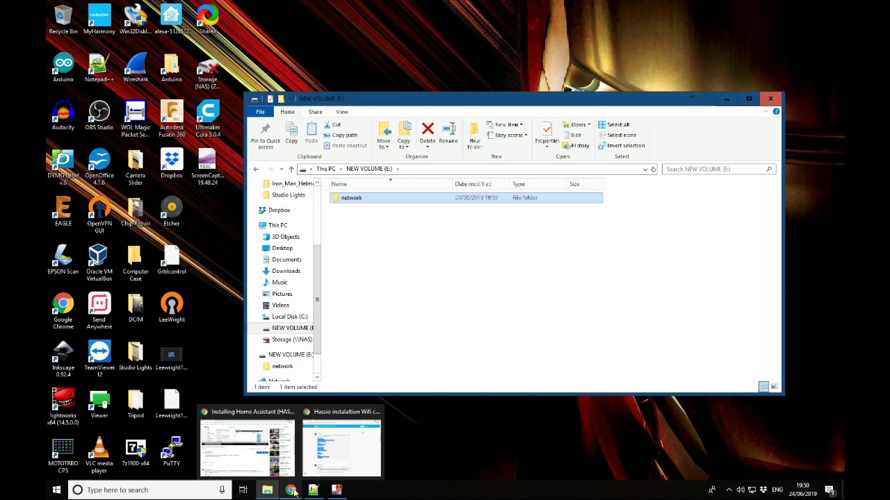
Paste the 20-line network connection config into the empty new 1 document
{"action": "left_click", "coordinate": [319, 492]}
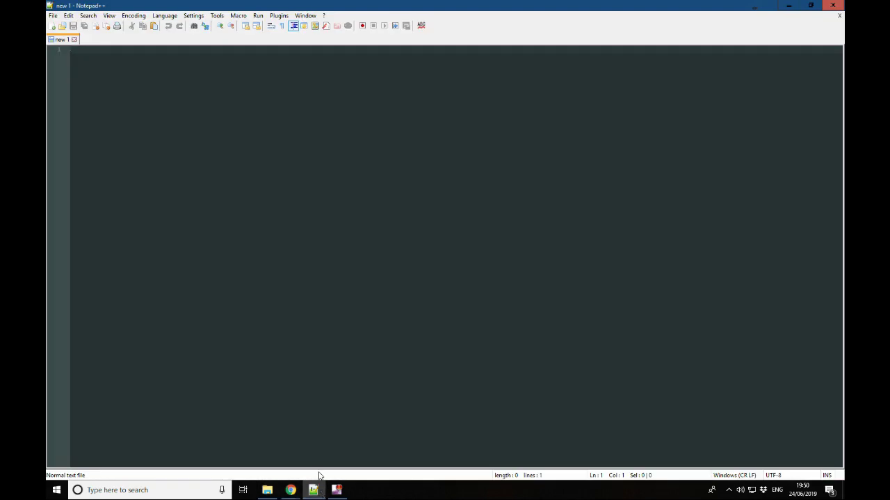
{"action": "left_click", "coordinate": [300, 490]}
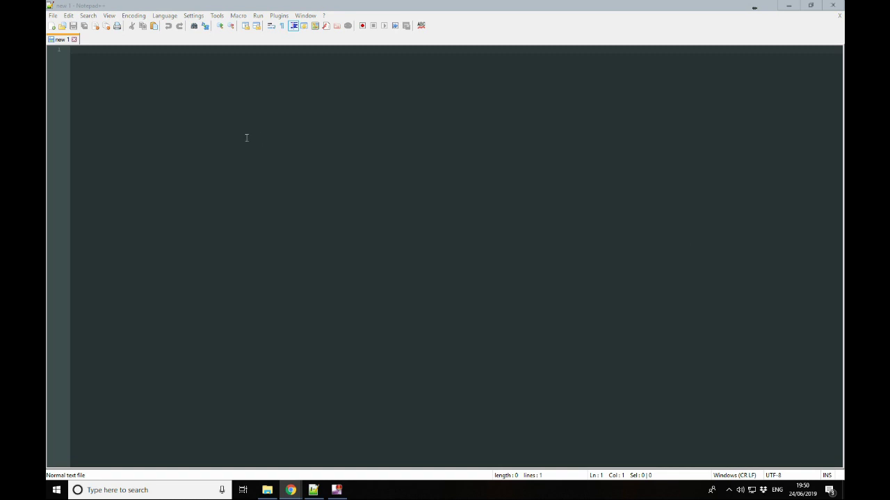
{"action": "left_click", "coordinate": [255, 103]}
{"action": "type", "text": "[connection] id=hassos-network uuid=72111c67-4a5d-4d5c-925e-f8ee26efb3c3 type=802-11-wireless  [wifi] mode=infrastructure ssid=MY_SSID  [wifi-security] auth-alg=open key-mgmt=wpa-psk psk=MY_WLAN_SECRED_KEY  [ipv4] method=auto  [ipv6] addr-gen-mode=stable-privacy method=auto"}
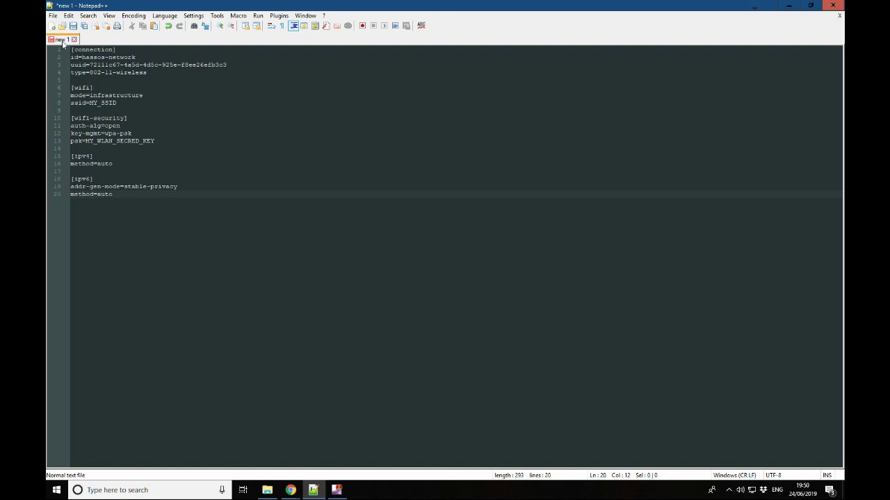
{"action": "left_click", "coordinate": [52, 17]}
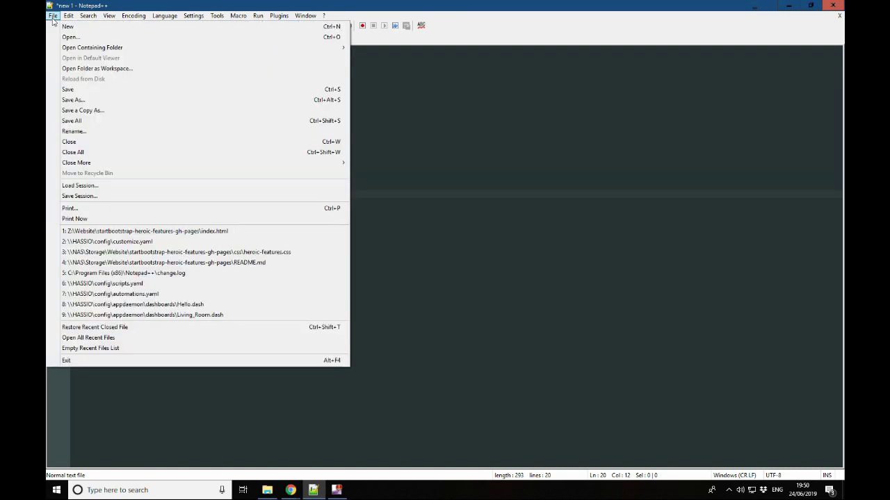
In Save As, browse to the network folder on NEW VOLUME (E:)
{"action": "left_click", "coordinate": [82, 102]}
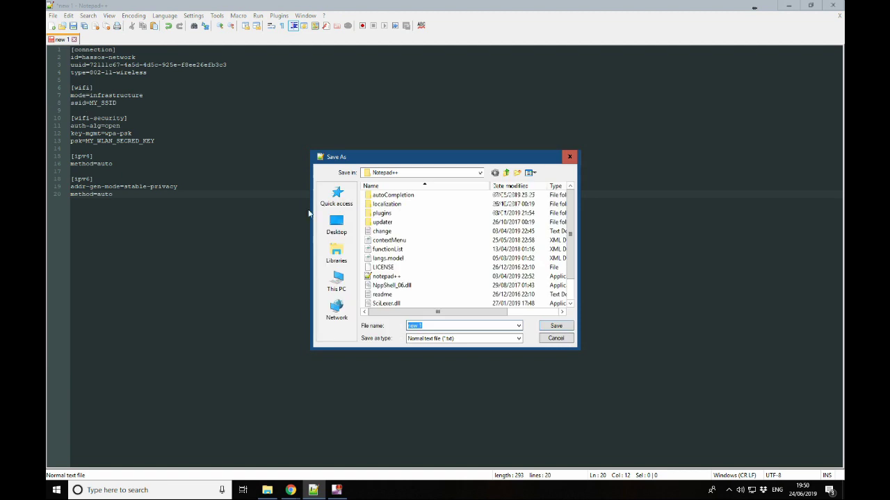
{"action": "left_click", "coordinate": [337, 281]}
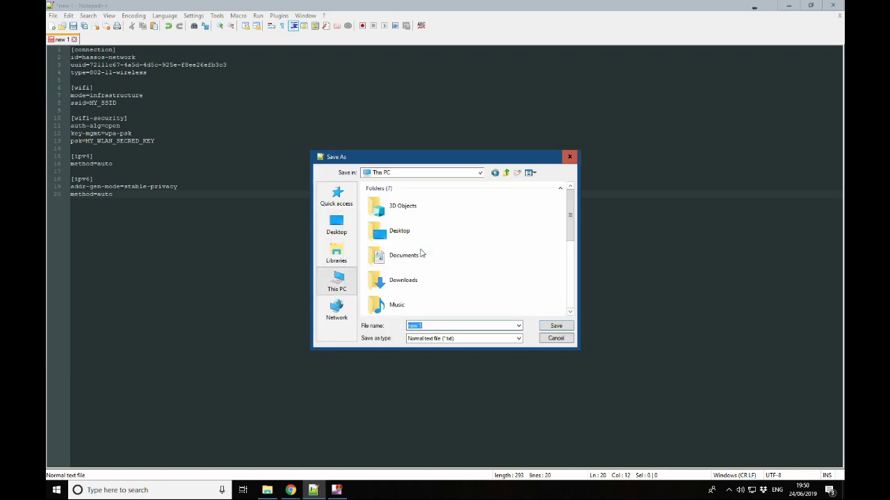
{"action": "left_click", "coordinate": [563, 233]}
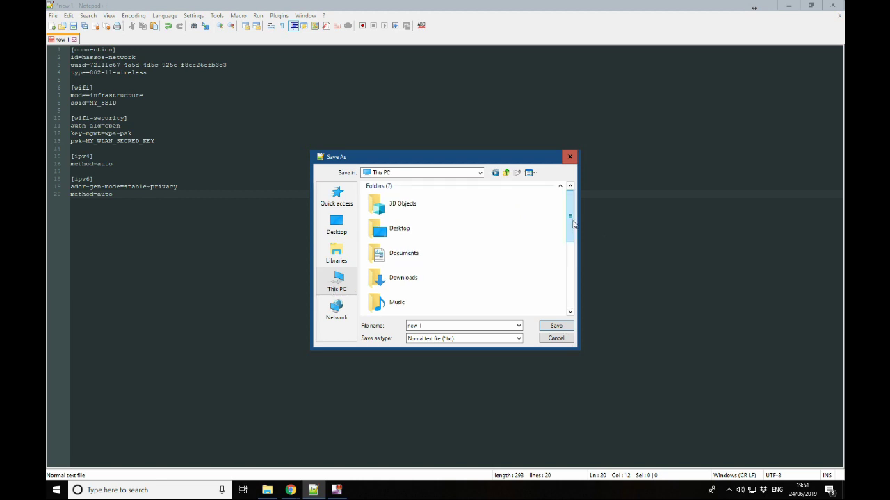
{"action": "left_click_drag", "start_coordinate": [570, 230], "coordinate": [570, 281]}
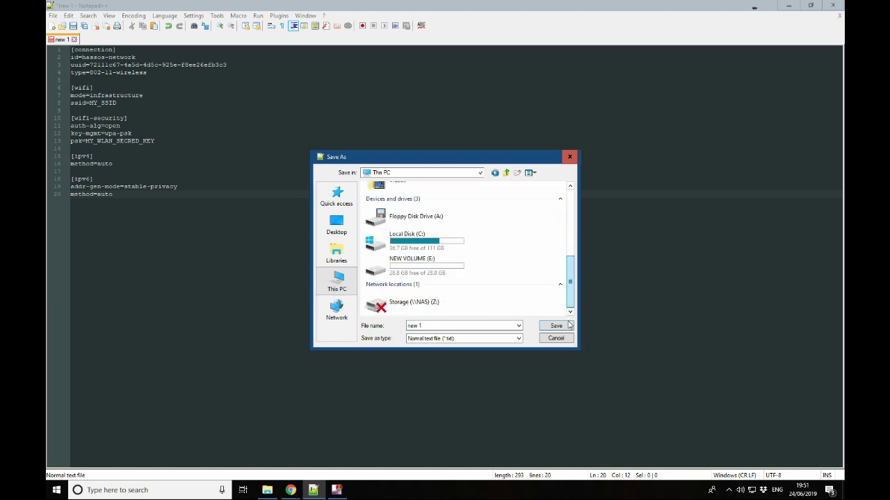
{"action": "double_click", "coordinate": [449, 275]}
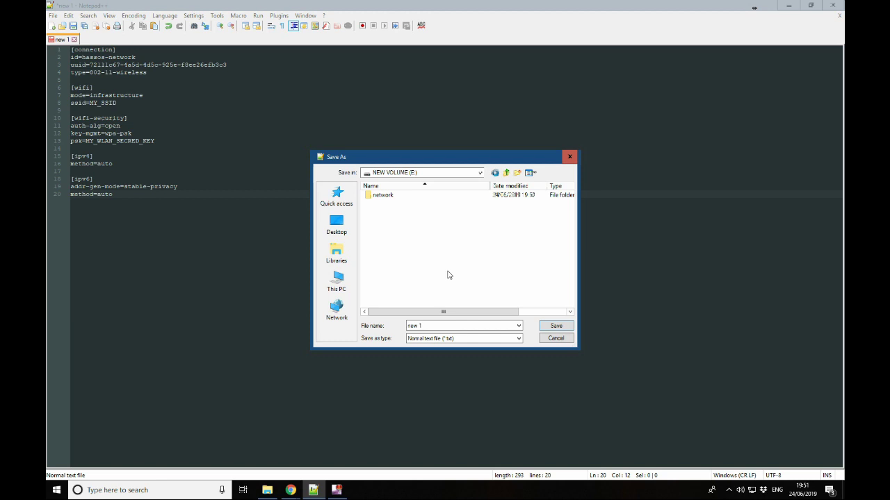
{"action": "double_click", "coordinate": [412, 196]}
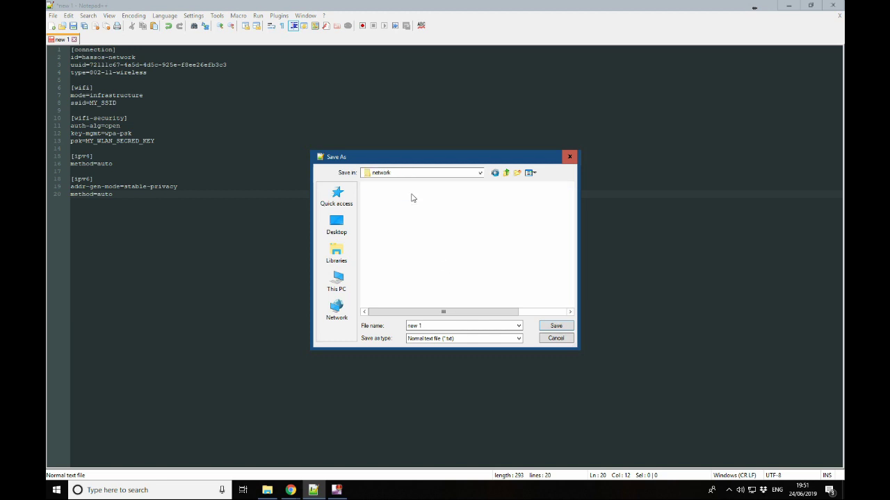
Save the document there as network-connections.txt
{"action": "double_click", "coordinate": [430, 327]}
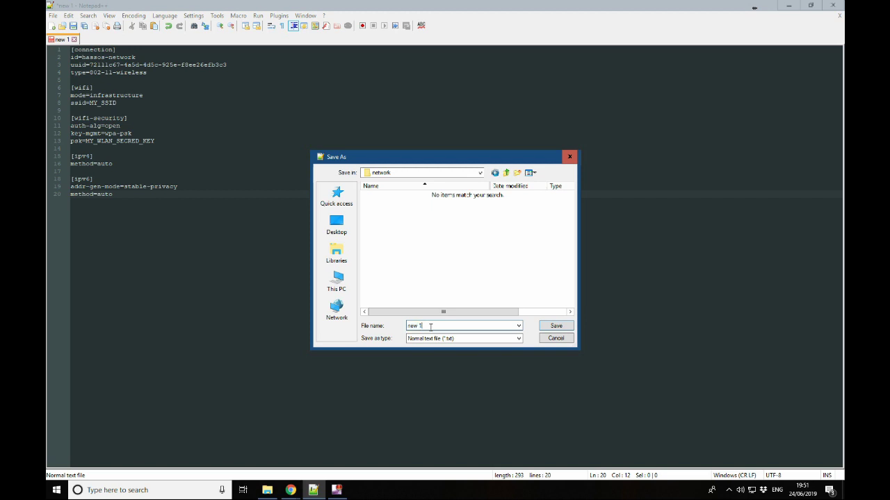
{"action": "key", "text": "BackSpace"}
{"action": "key", "text": "BackSpace"}
{"action": "key", "text": "BackSpace"}
{"action": "key", "text": "BackSpace"}
{"action": "key", "text": "BackSpace"}
{"action": "type", "text": "network-connections"}
{"action": "key", "text": "Tab"}
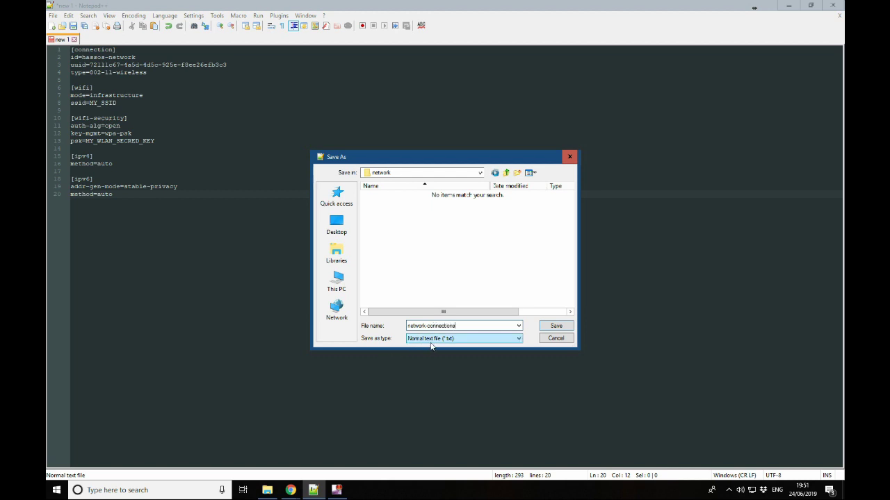
{"action": "key", "text": "shift+Tab"}
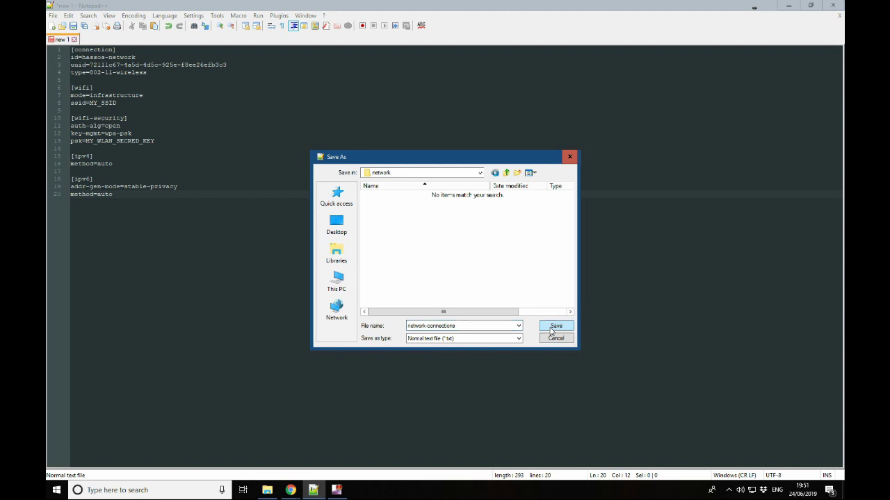
{"action": "left_click", "coordinate": [550, 327]}
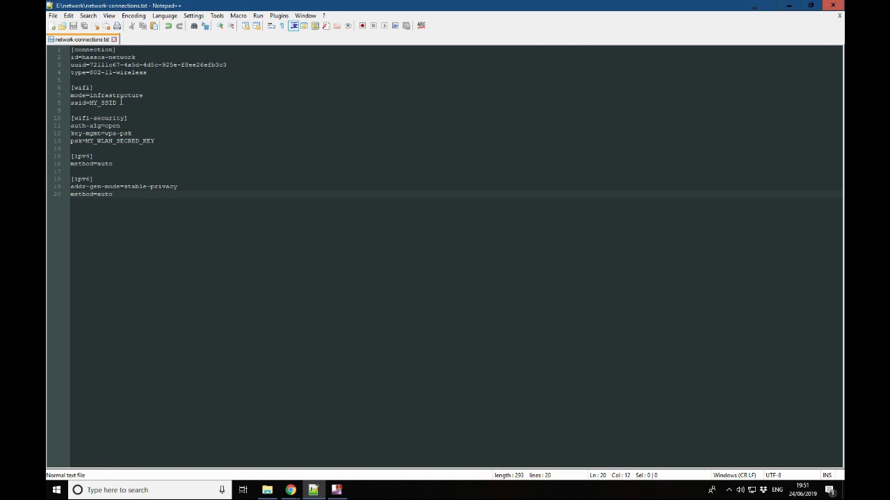
Replace the MY_SSID placeholder with 'My WiFi' on the ssid line
{"action": "left_click", "coordinate": [122, 103]}
{"action": "key", "text": "BackSpace"}
{"action": "key", "text": "BackSpace"}
{"action": "key", "text": "BackSpace"}
{"action": "key", "text": "BackSpace"}
{"action": "key", "text": "BackSpace"}
{"action": "key", "text": "BackSpace"}
{"action": "key", "text": "BackSpace"}
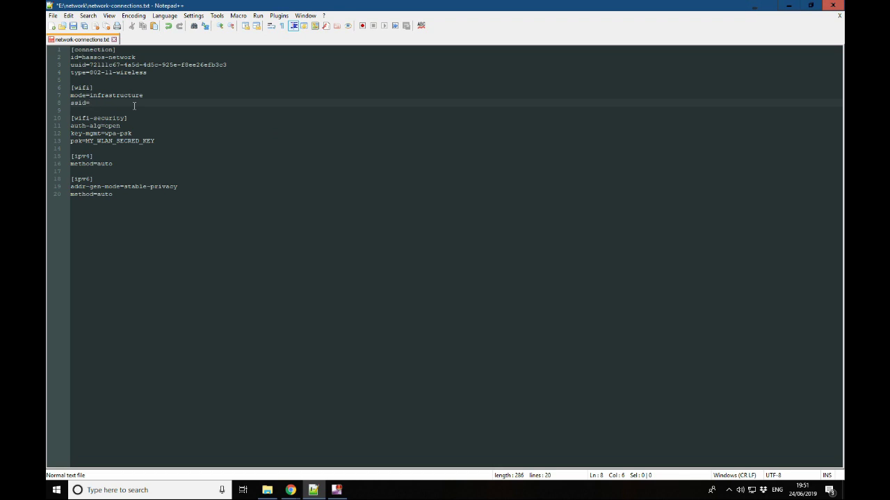
{"action": "type", "text": "My WiFi"}
Replace the psk placeholder with the WiFi password and save the file
{"action": "left_click_drag", "start_coordinate": [155, 141], "coordinate": [90, 141]}
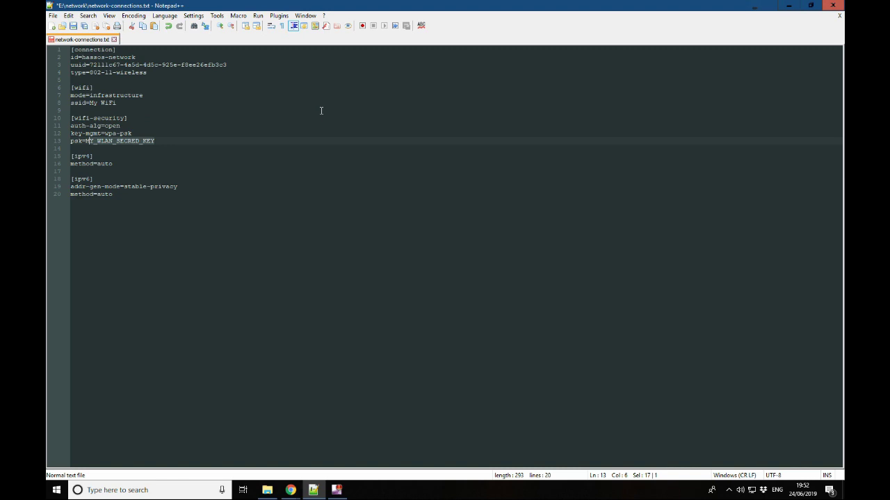
{"action": "key", "text": "BackSpace"}
{"action": "key", "text": "BackSpace"}
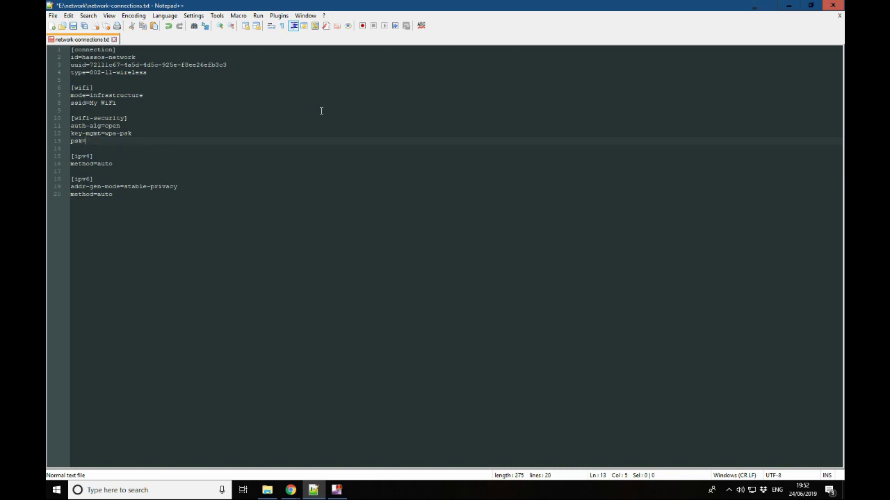
{"action": "type", "text": "Fasso"}
{"action": "key", "text": "BackSpace"}
{"action": "key", "text": "BackSpace"}
{"action": "key", "text": "BackSpace"}
{"action": "type", "text": "ssword"}
{"action": "key", "text": "BackSpace"}
{"action": "key", "text": "BackSpace"}
{"action": "key", "text": "BackSpace"}
{"action": "key", "text": "BackSpace"}
{"action": "type", "text": "sword 1234"}
{"action": "left_click", "coordinate": [78, 28]}
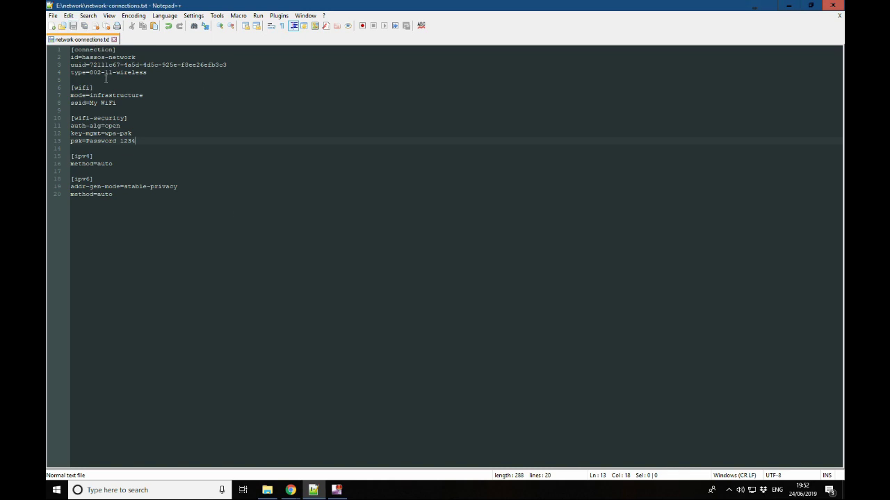